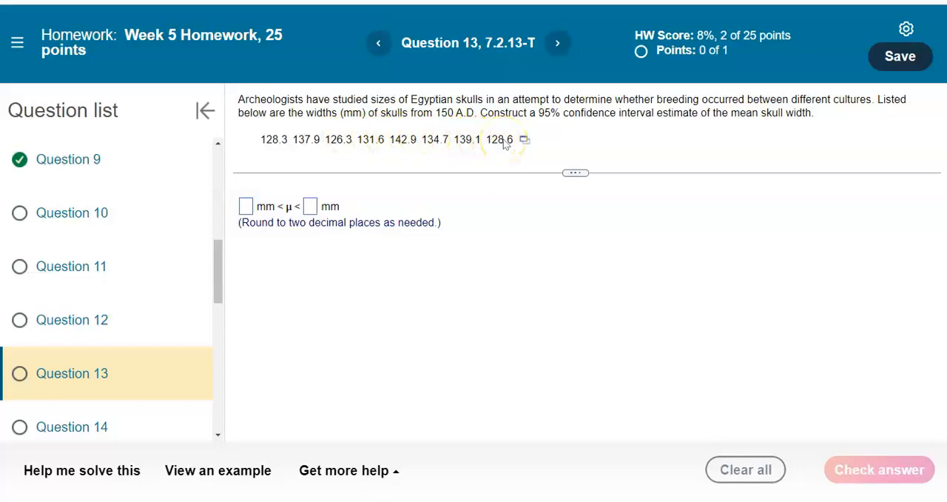
Step: Open the homework question's skull-width data in Excel and place the eight values in cells A1:A8 of Sheet3
{"action": "left_click", "coordinate": [525, 140]}
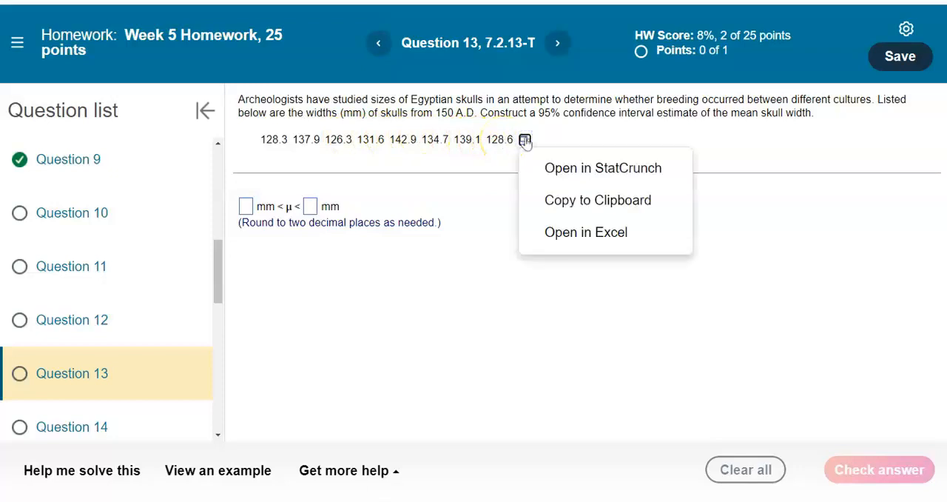
{"action": "left_click", "coordinate": [581, 233]}
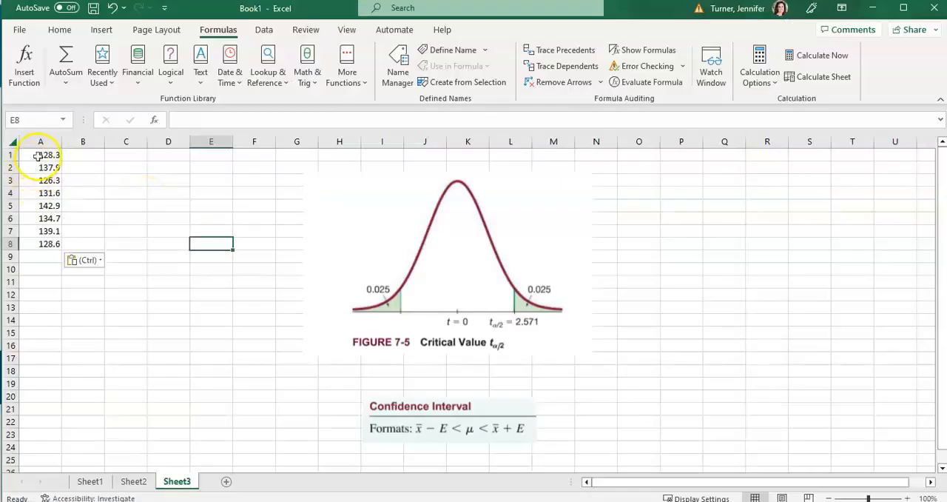
{"action": "left_click_drag", "start_coordinate": [38, 156], "coordinate": [46, 243]}
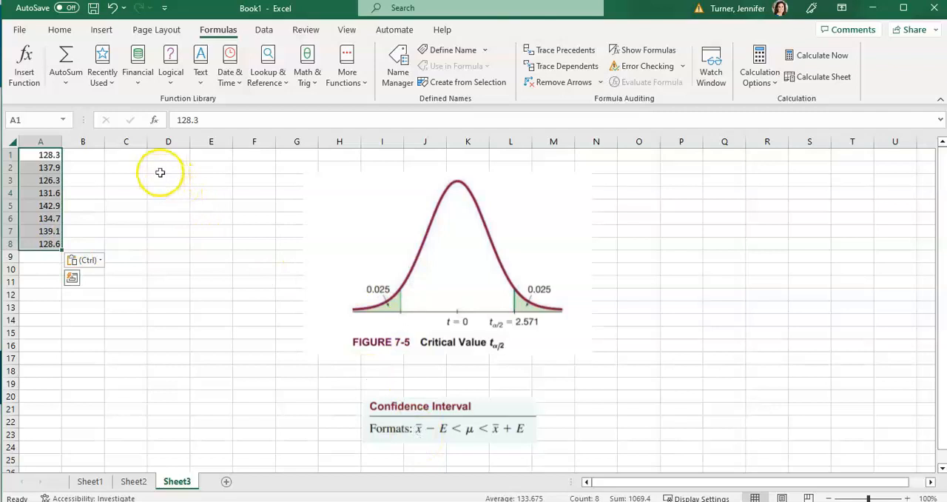
Step: Enter the label "Point Est." in cell C1 and "x-bar" in cell D1
{"action": "left_click", "coordinate": [134, 154]}
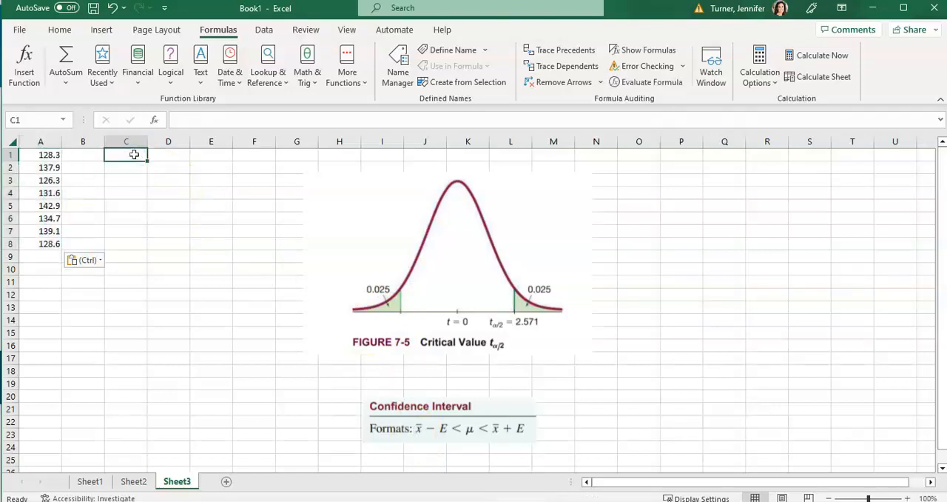
{"action": "type", "text": "Point Est."}
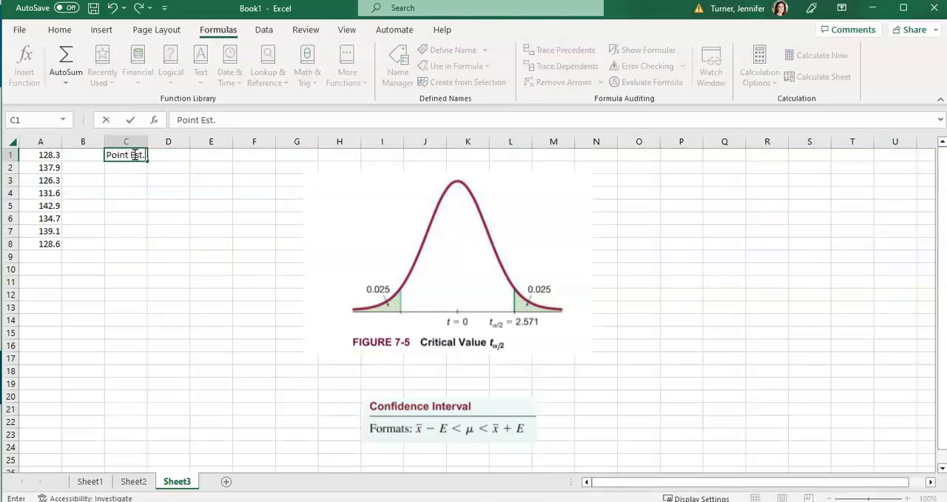
{"action": "key", "text": "Tab"}
{"action": "type", "text": "x"}
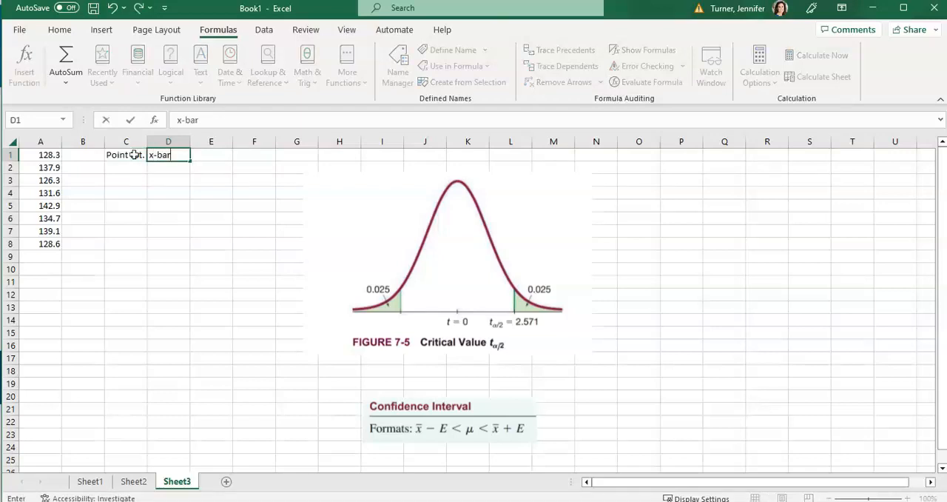
{"action": "key", "text": "Tab"}
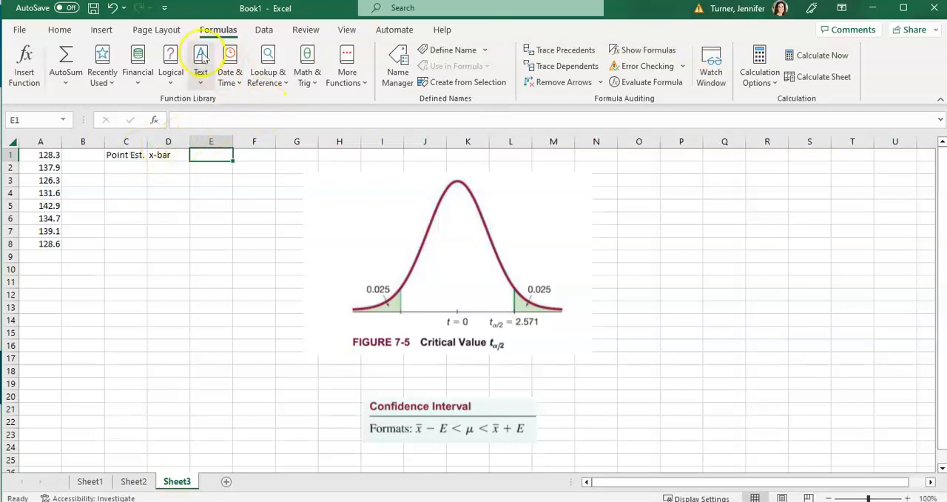
Step: Calculate the mean of A1:A8 in cell E1 with the AVERAGE function
{"action": "left_click", "coordinate": [347, 77]}
{"action": "mouse_move", "coordinate": [362, 101]}
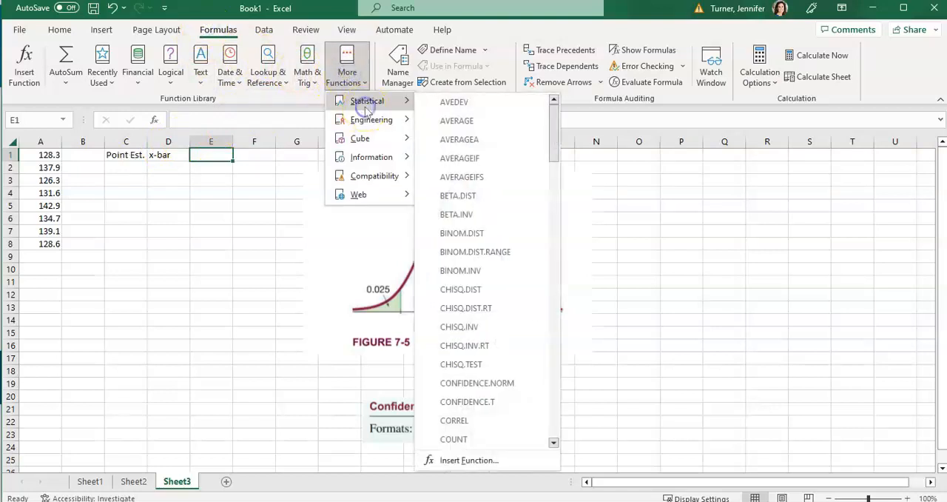
{"action": "left_click", "coordinate": [456, 121]}
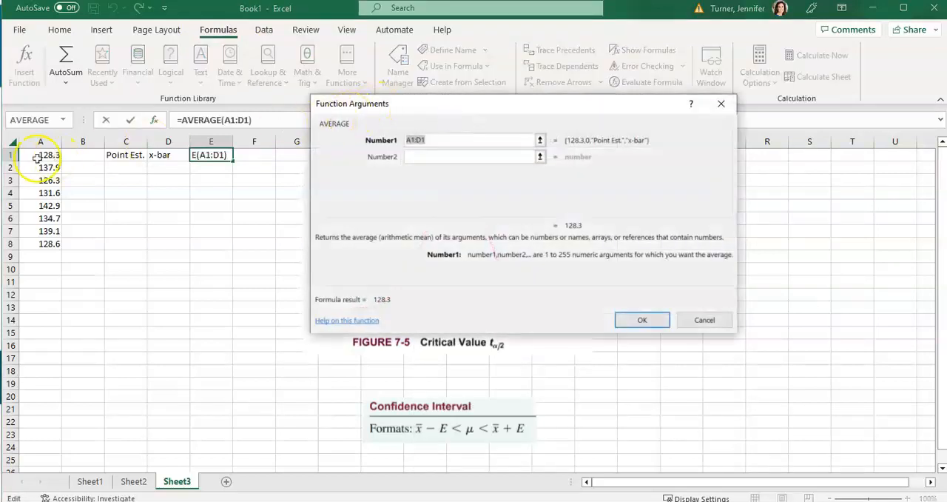
{"action": "left_click_drag", "start_coordinate": [37, 157], "coordinate": [41, 244]}
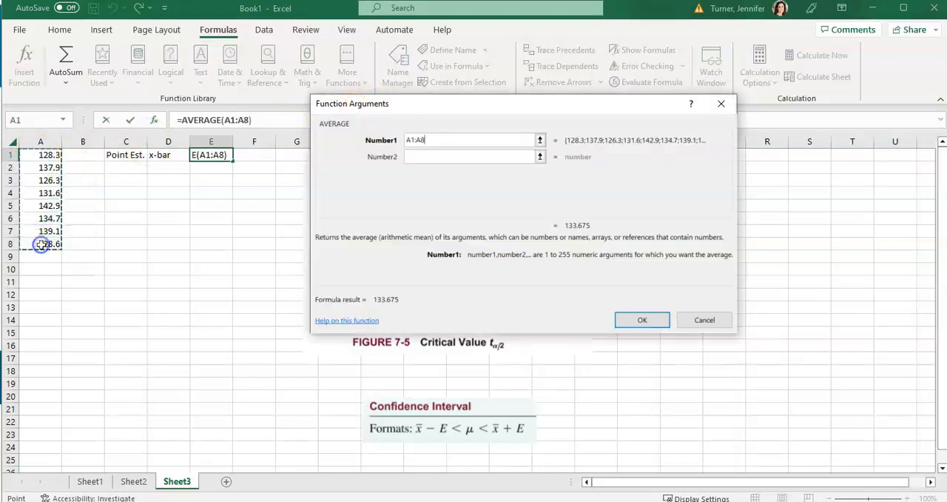
{"action": "left_click", "coordinate": [642, 320]}
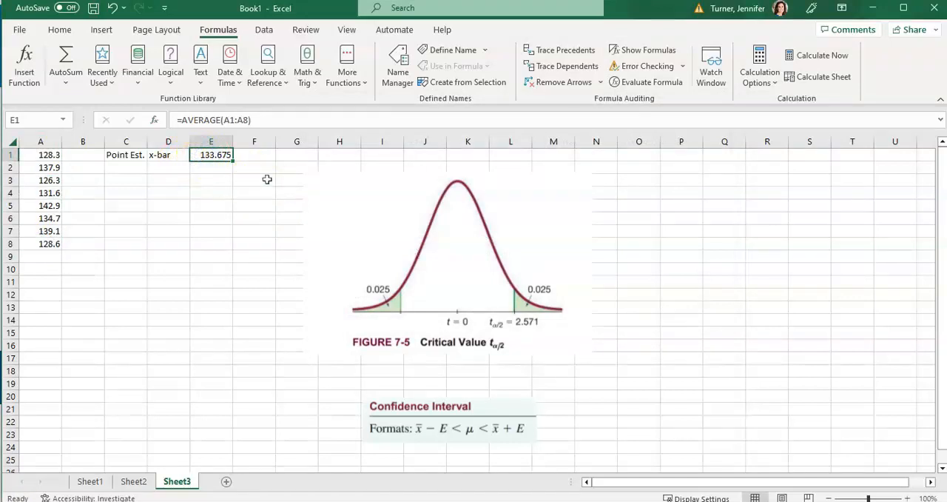
Step: Label cell D2 "st.dev" and calculate the sample standard deviation of A1:A8 in E2 with the STDEV.S function
{"action": "left_click", "coordinate": [175, 167]}
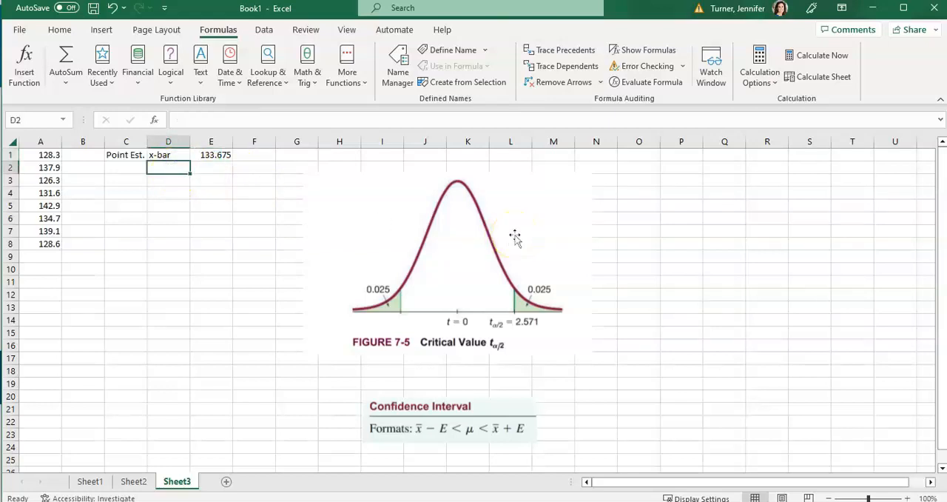
{"action": "type", "text": "st.devl"}
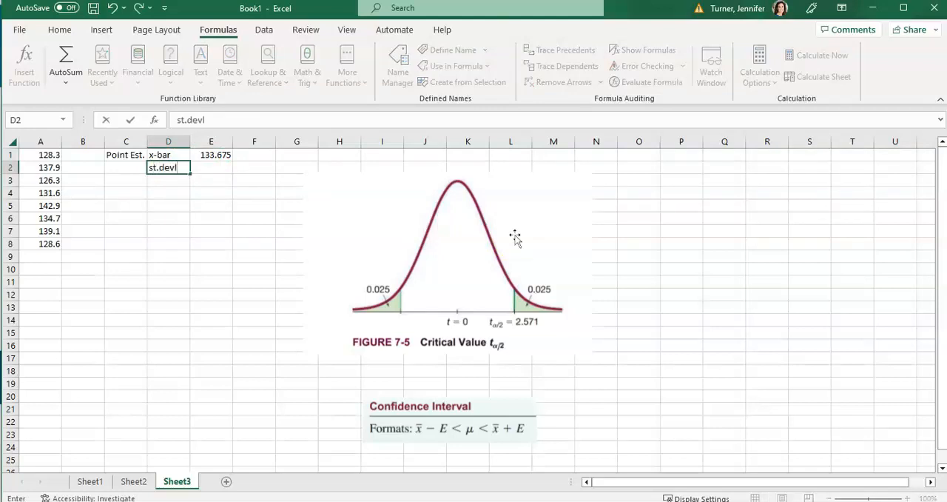
{"action": "key", "text": "Tab"}
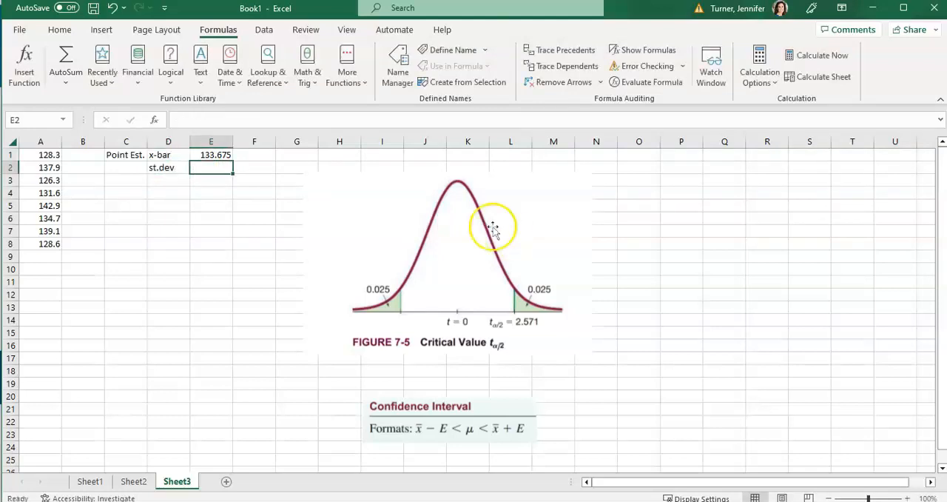
{"action": "left_click", "coordinate": [348, 77]}
{"action": "mouse_move", "coordinate": [356, 99]}
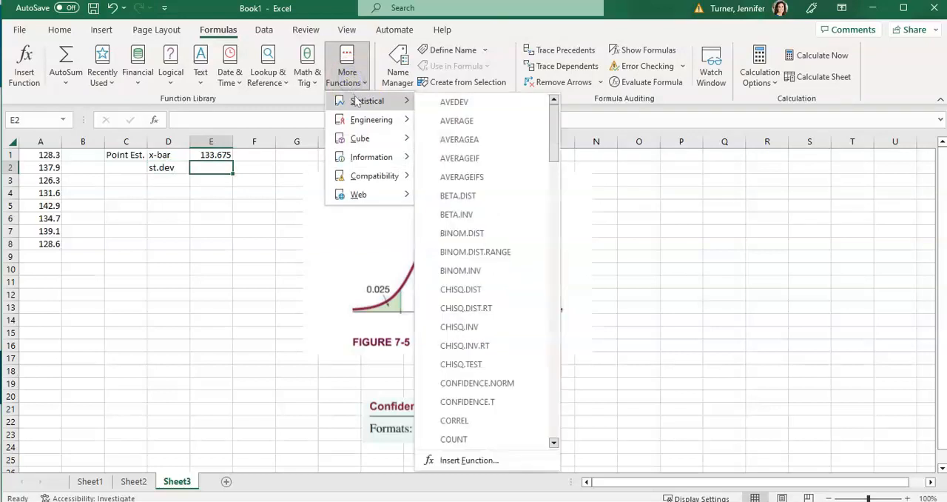
{"action": "left_click_drag", "start_coordinate": [554, 123], "coordinate": [538, 358]}
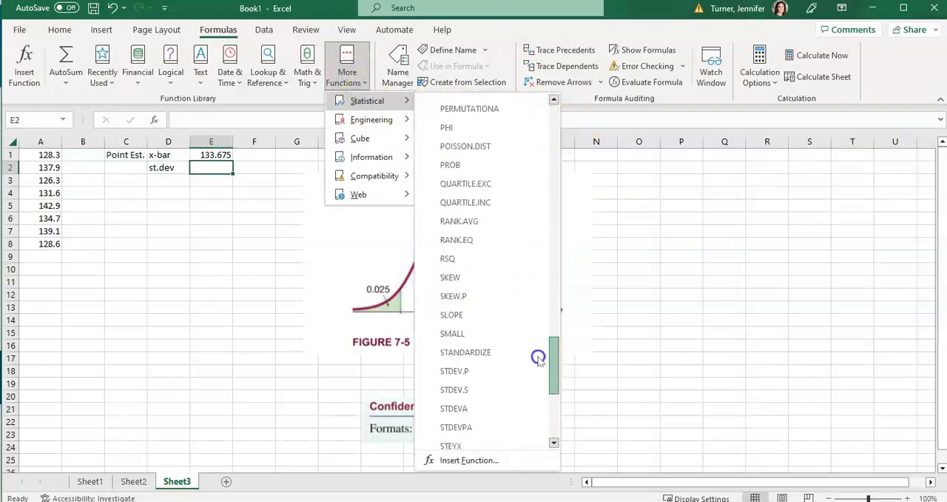
{"action": "left_click", "coordinate": [481, 391]}
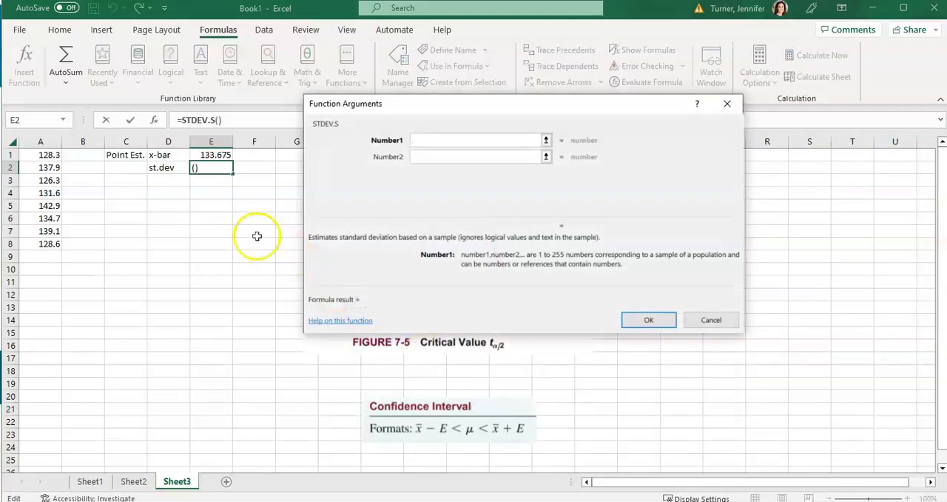
{"action": "left_click_drag", "start_coordinate": [50, 157], "coordinate": [36, 244]}
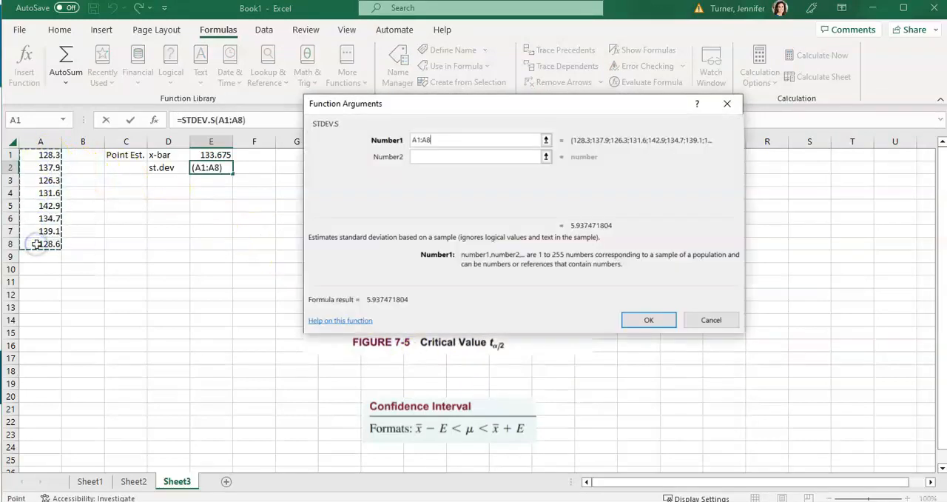
{"action": "left_click", "coordinate": [646, 321]}
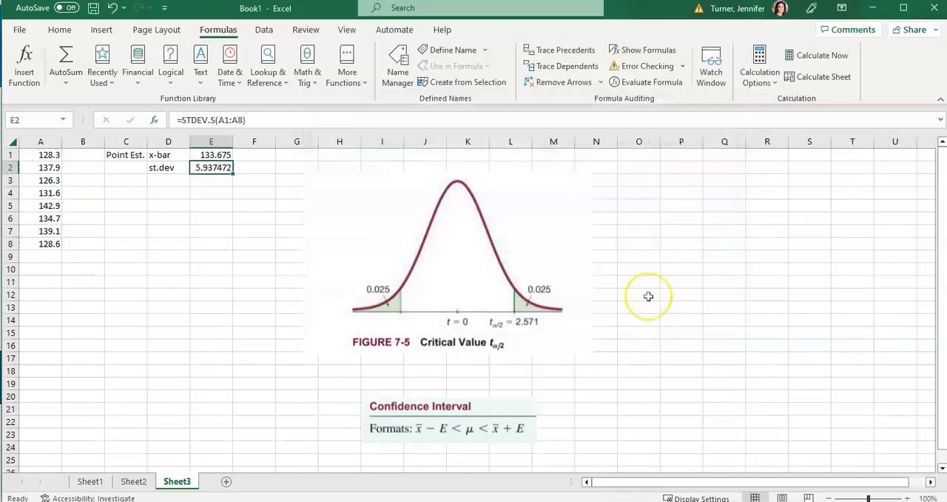
Step: Label cell D3 "size" and count the data values in A1:A8 in E3 with the COUNT function
{"action": "left_click", "coordinate": [172, 181]}
{"action": "type", "text": "siz"}
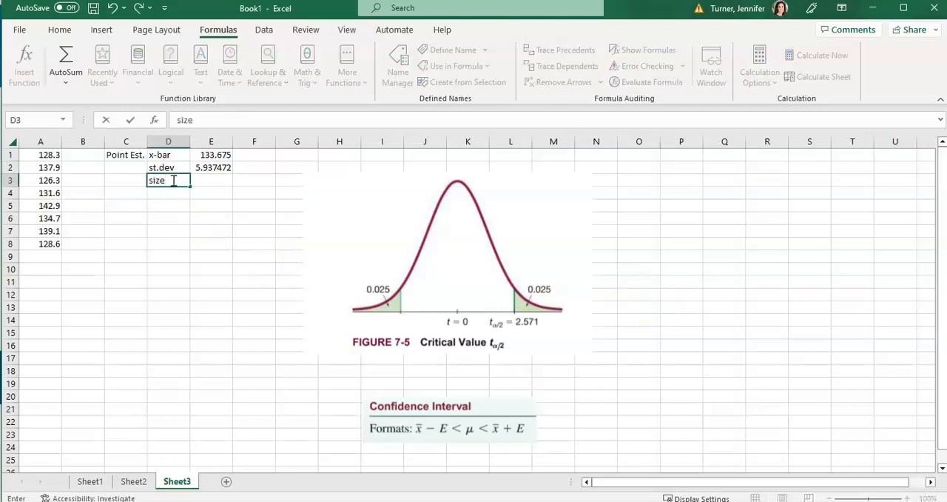
{"action": "type", "text": "e"}
{"action": "left_click", "coordinate": [226, 224]}
{"action": "left_click", "coordinate": [212, 182]}
{"action": "left_click_drag", "start_coordinate": [48, 155], "coordinate": [35, 244]}
{"action": "left_click", "coordinate": [209, 183]}
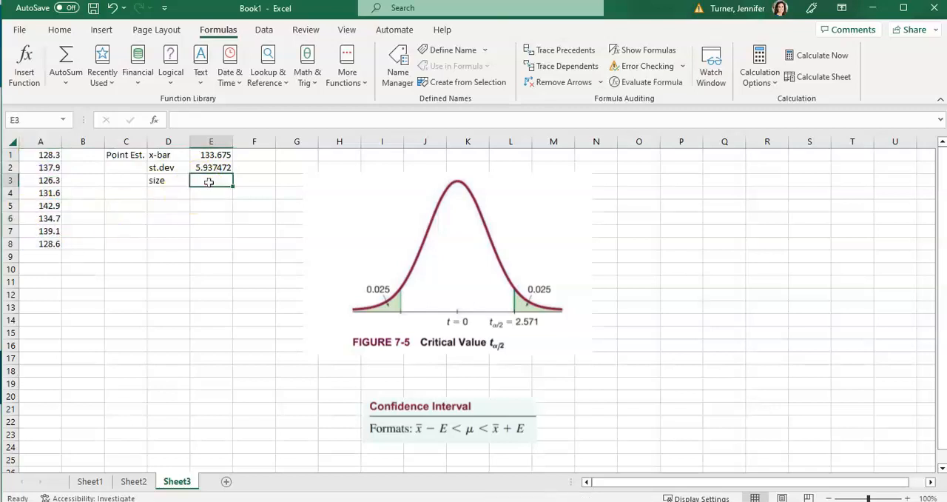
{"action": "left_click", "coordinate": [344, 72]}
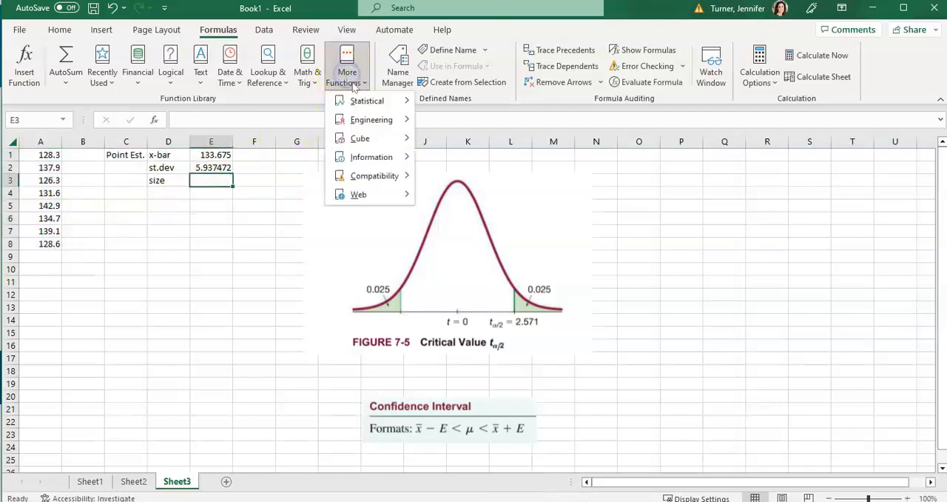
{"action": "mouse_move", "coordinate": [364, 107]}
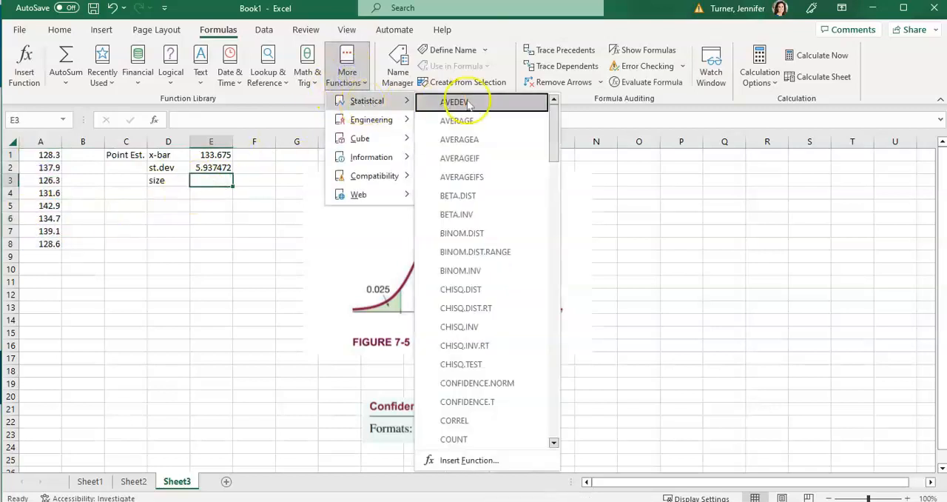
{"action": "left_click", "coordinate": [497, 442]}
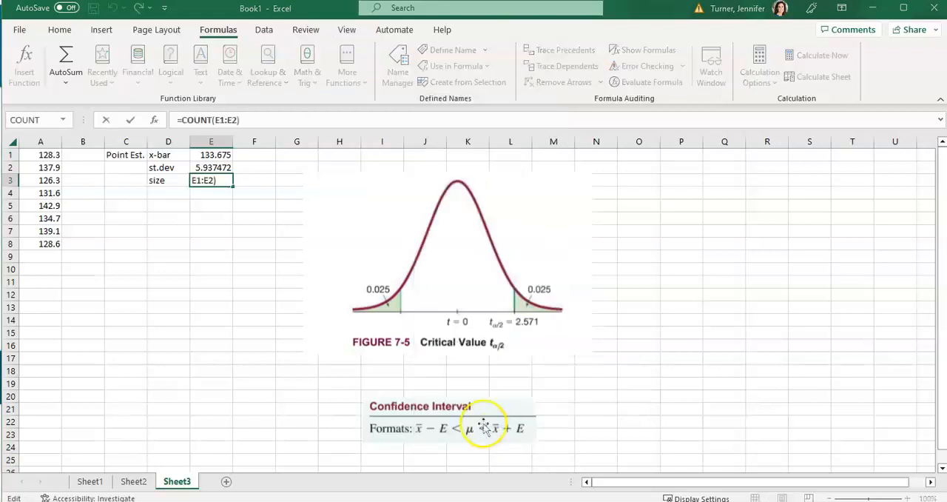
{"action": "left_click_drag", "start_coordinate": [45, 154], "coordinate": [42, 243]}
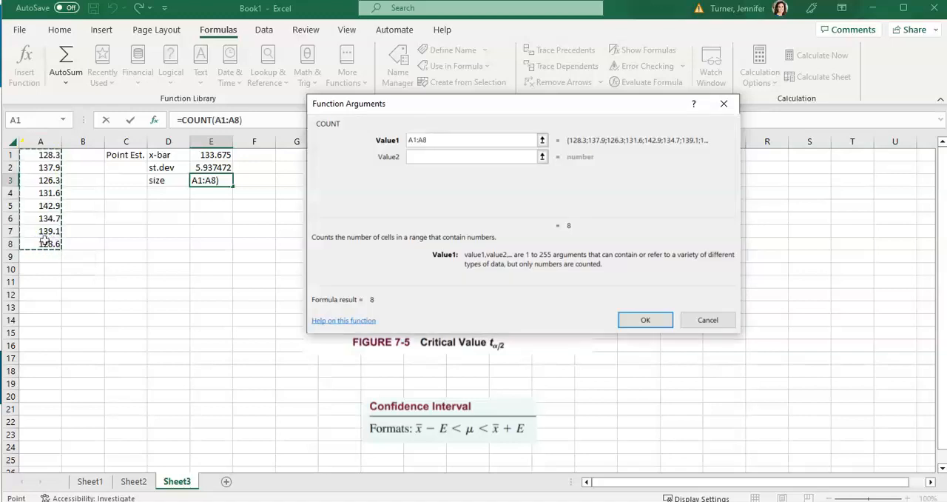
{"action": "left_click", "coordinate": [641, 322]}
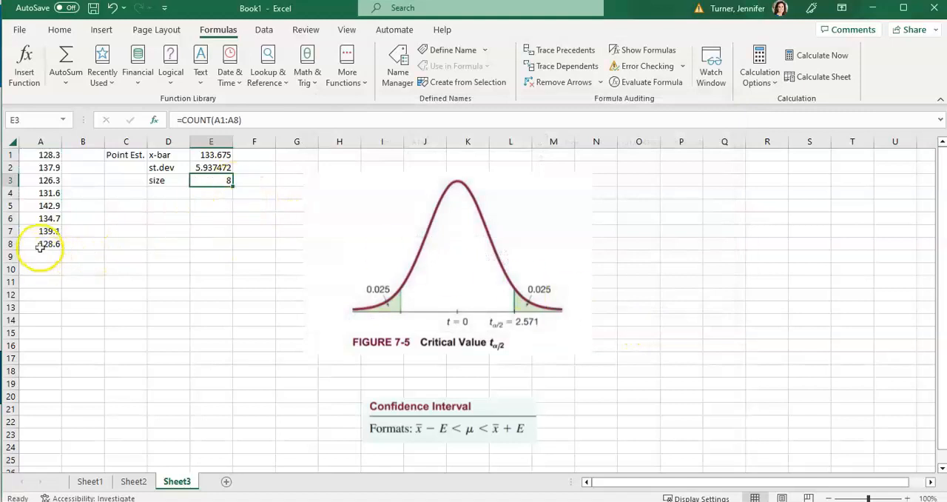
{"action": "left_click", "coordinate": [9, 244]}
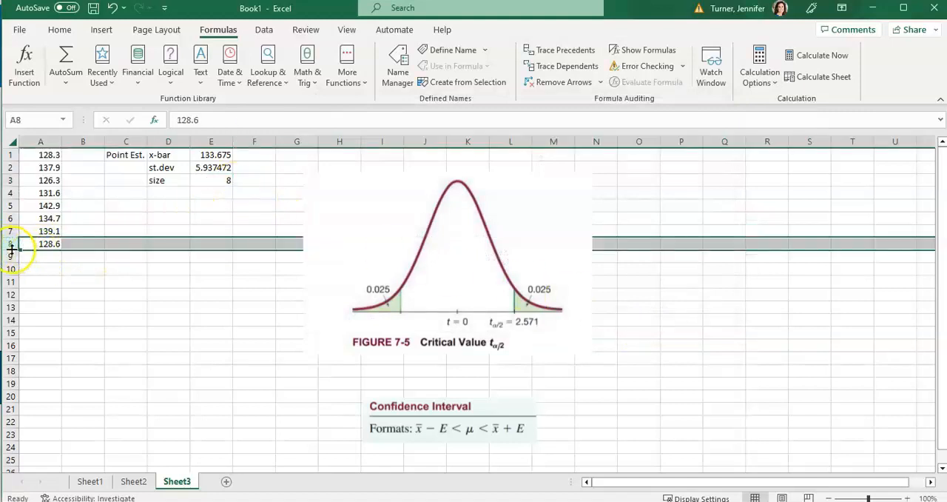
{"action": "left_click", "coordinate": [124, 281]}
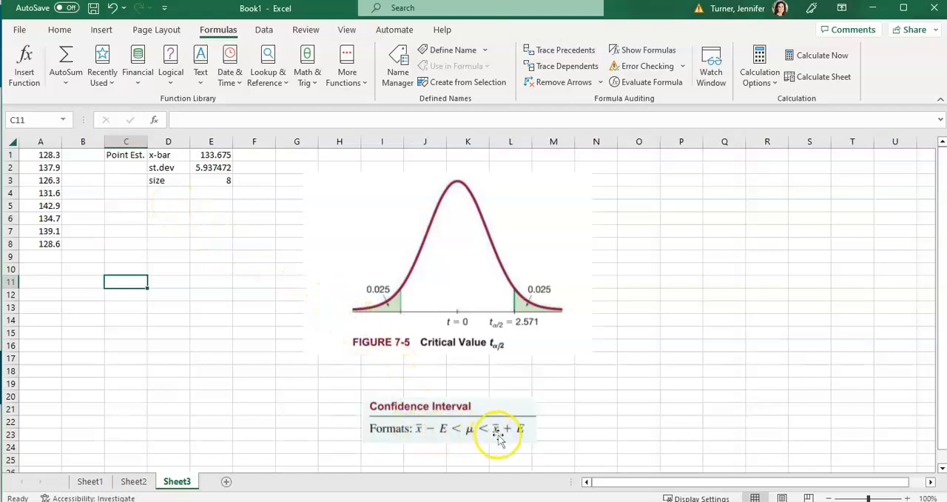
{"action": "left_click", "coordinate": [218, 157]}
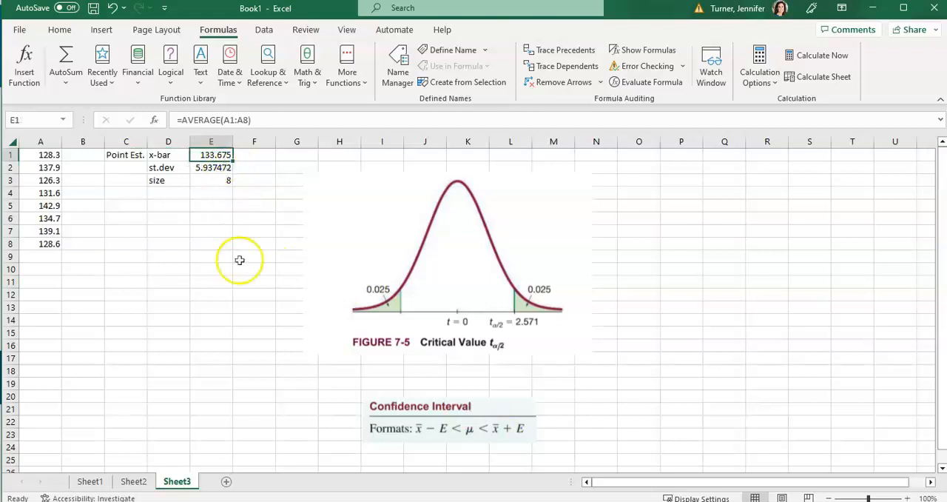
{"action": "left_click", "coordinate": [249, 321]}
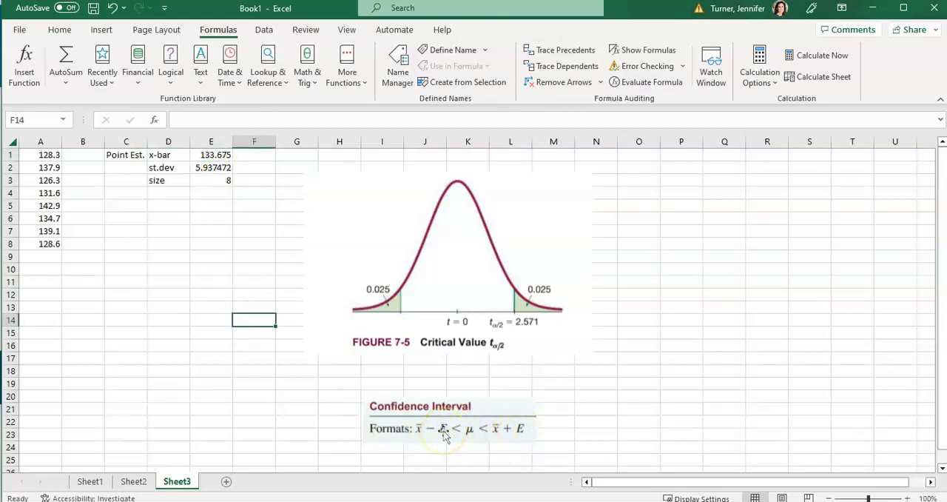
Step: Enter the label "MOE" in cell D4 for the margin of error
{"action": "left_click", "coordinate": [159, 193]}
{"action": "type", "text": "MO"}
{"action": "key", "text": "Tab"}
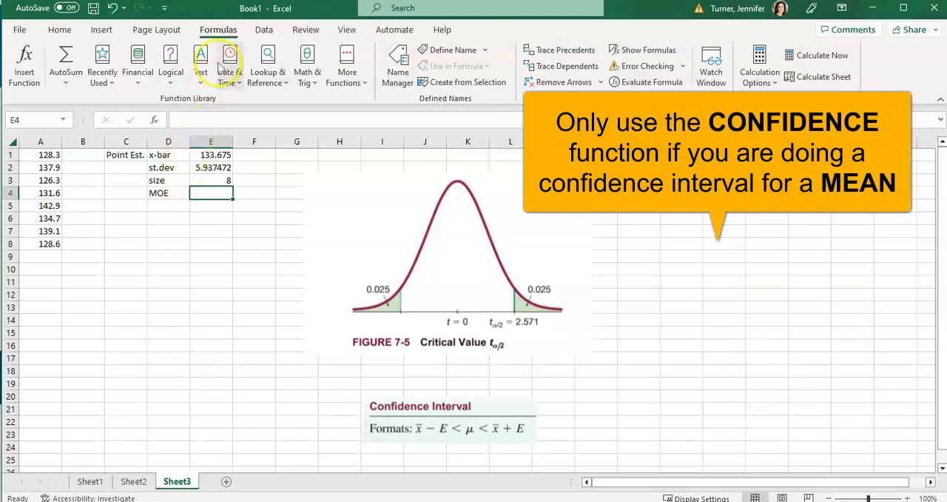
Step: Start a CONFIDENCE.T function in E4 with alpha 1-.95, checking the confidence level in homework Question 13
{"action": "left_click", "coordinate": [353, 77]}
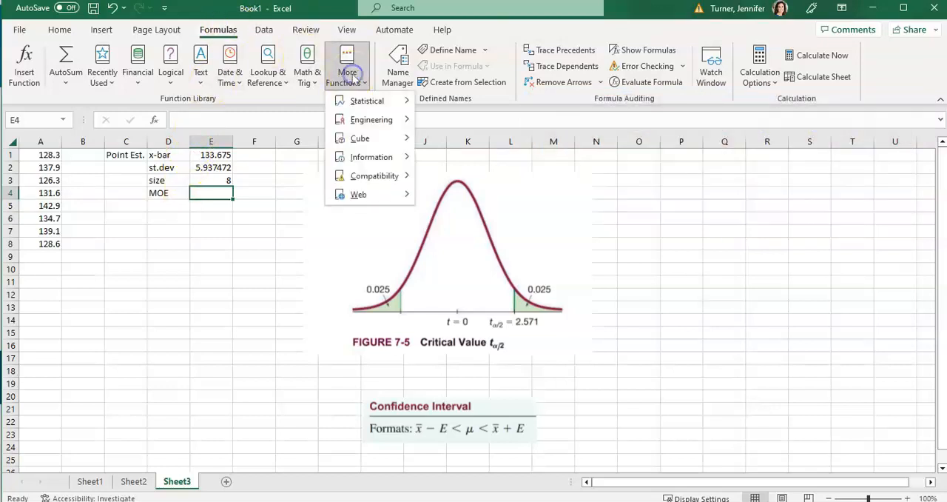
{"action": "mouse_move", "coordinate": [346, 101]}
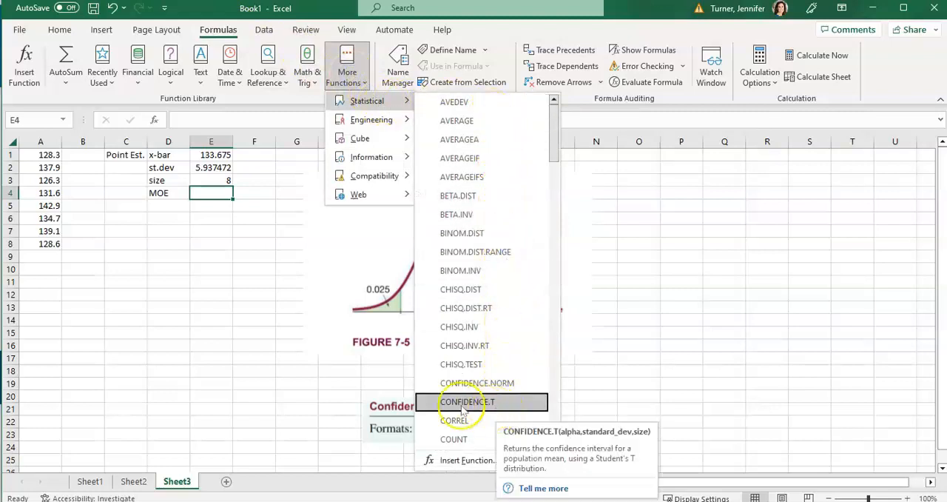
{"action": "left_click", "coordinate": [488, 405]}
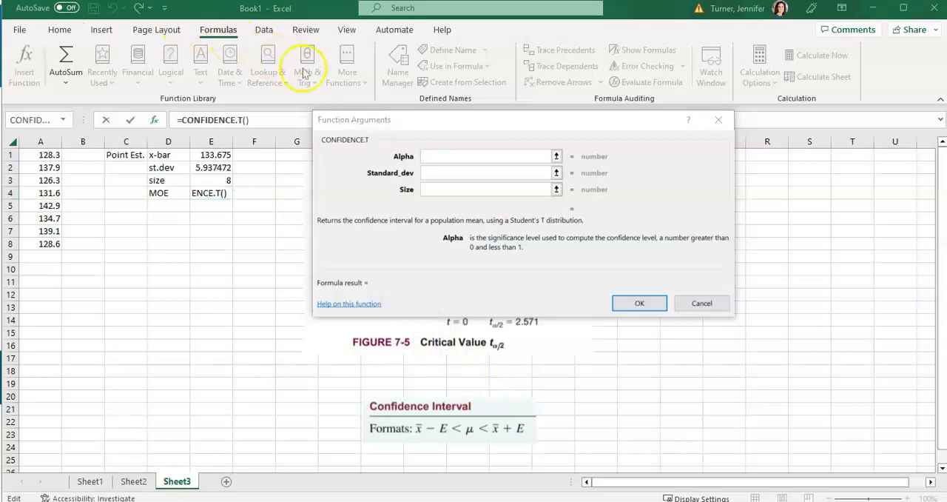
{"action": "left_click", "coordinate": [450, 156]}
{"action": "key", "text": "alt+Tab"}
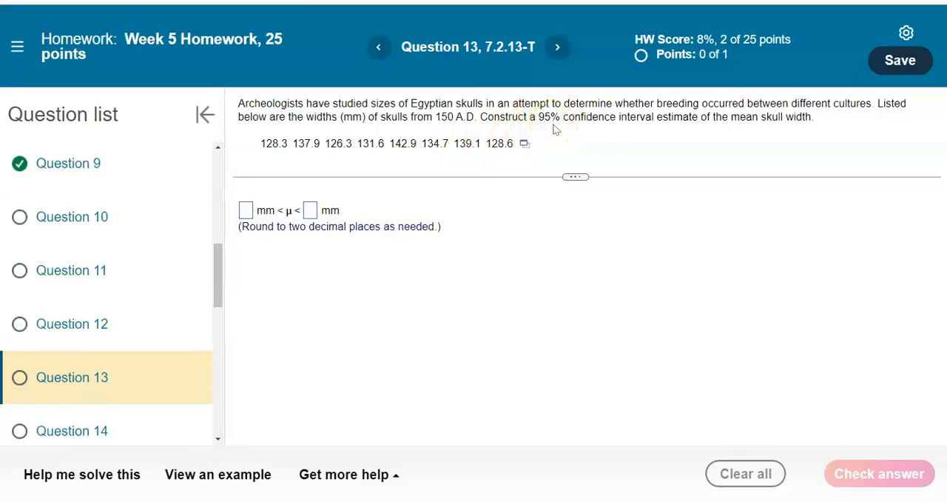
{"action": "key", "text": "alt+Tab"}
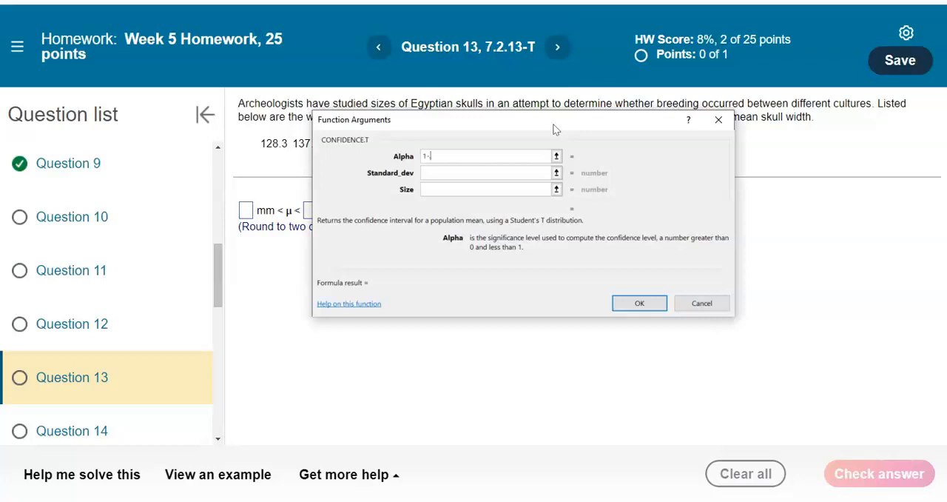
{"action": "key", "text": "alt+Tab"}
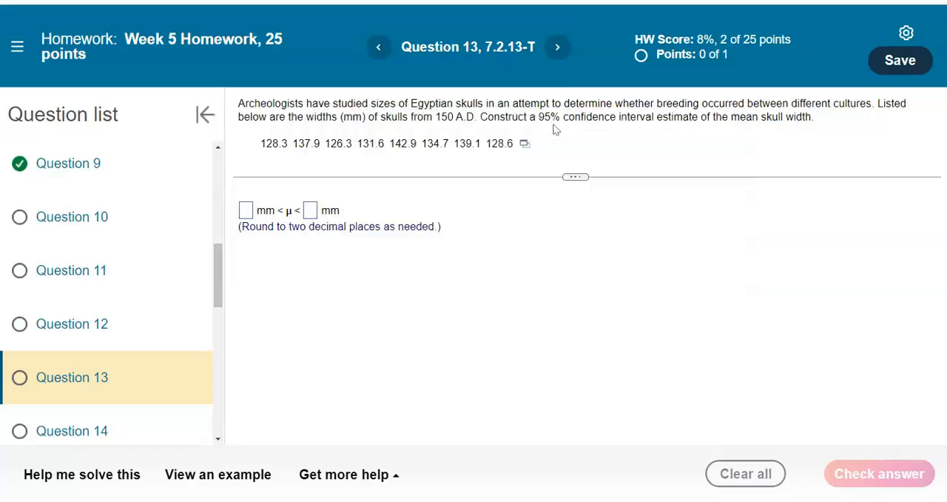
{"action": "key", "text": "alt+Tab"}
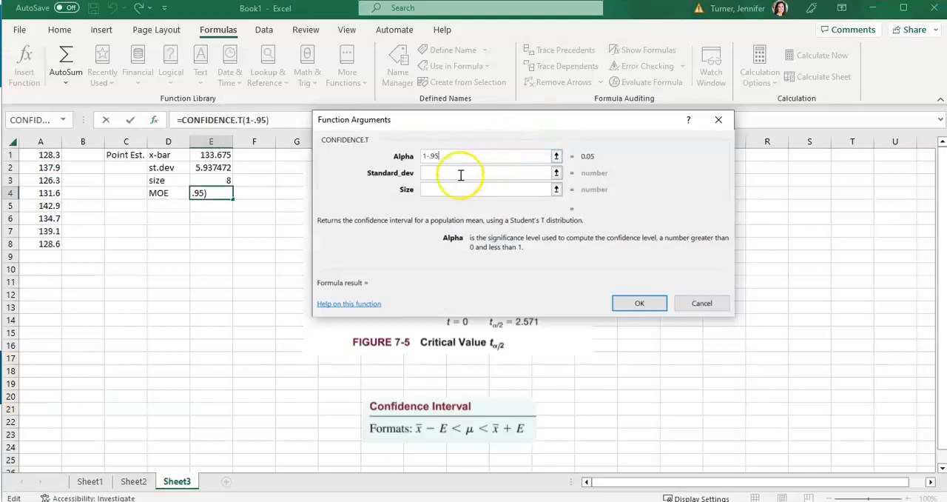
Step: Complete the CONFIDENCE.T function in E4 with E2 as the standard deviation and E3 as the size
{"action": "left_click", "coordinate": [460, 172]}
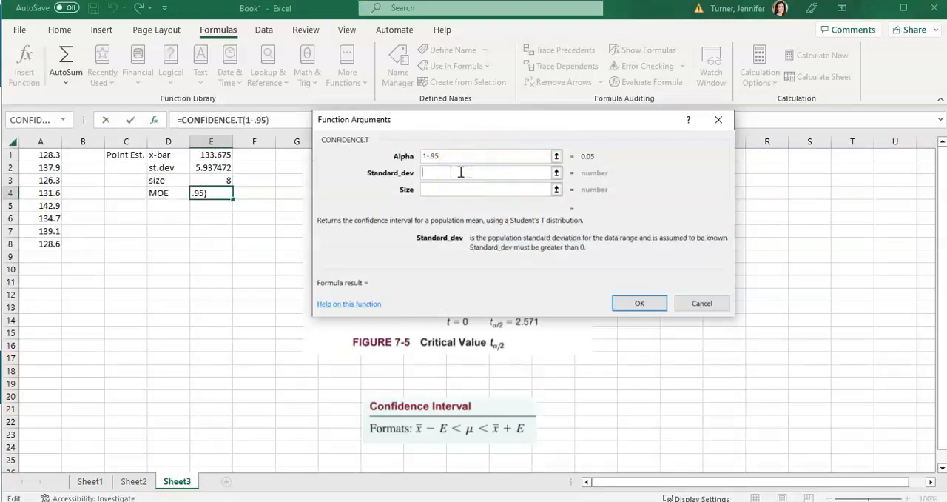
{"action": "left_click", "coordinate": [215, 170]}
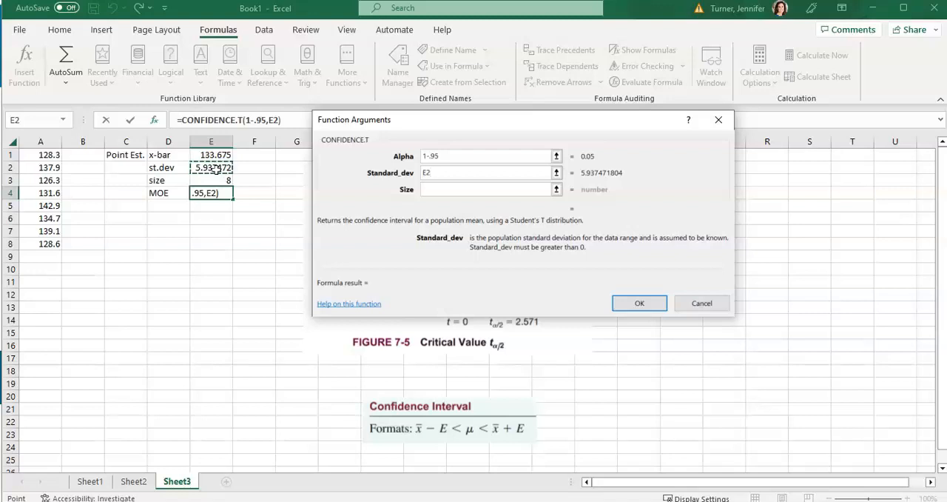
{"action": "left_click", "coordinate": [450, 190]}
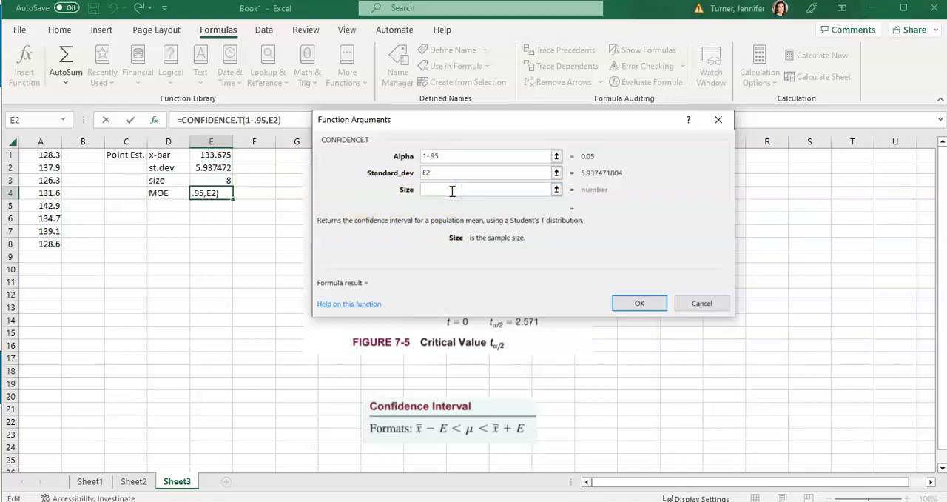
{"action": "left_click", "coordinate": [225, 181]}
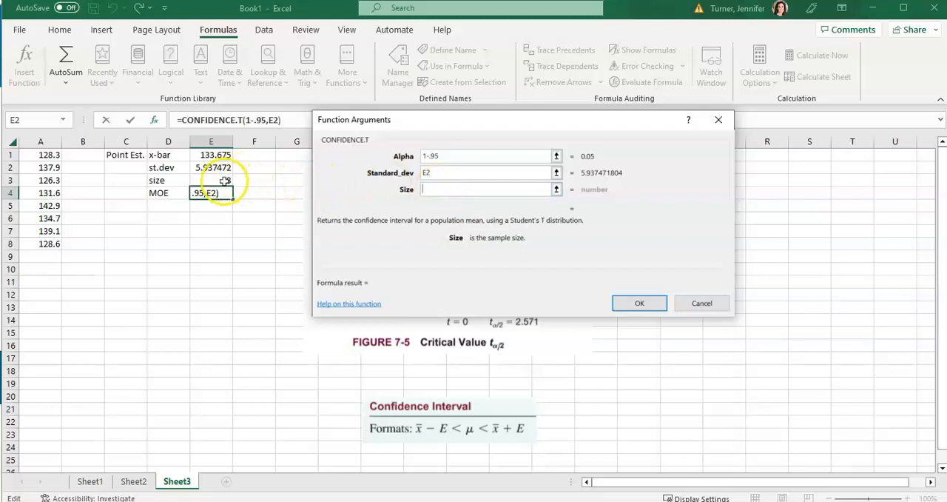
{"action": "left_click", "coordinate": [363, 238]}
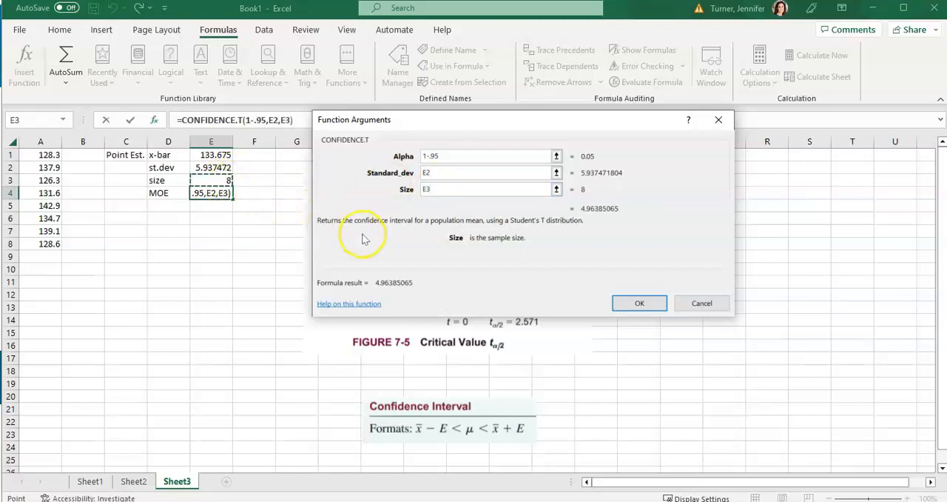
{"action": "left_click", "coordinate": [634, 302]}
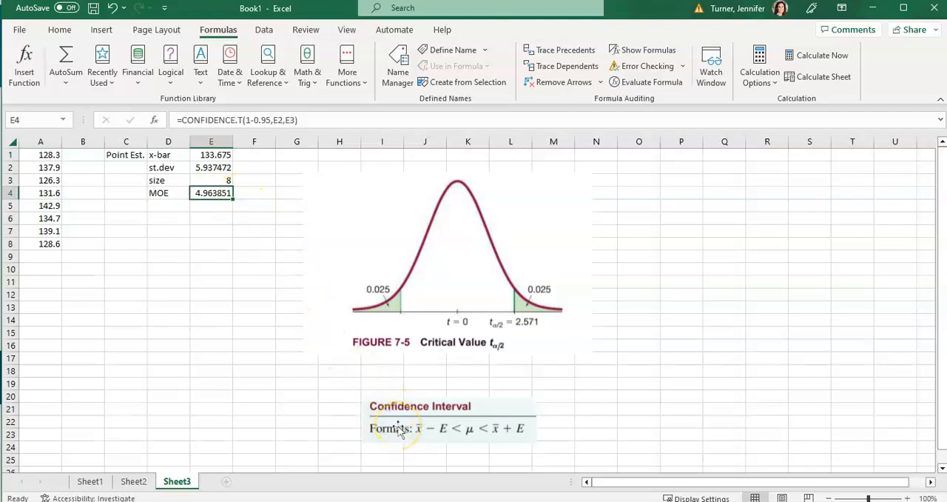
Step: Enter the labels "Lower limit" in D6 and "Upper limit" in D7
{"action": "left_click", "coordinate": [166, 219]}
{"action": "type", "text": "Lower limit"}
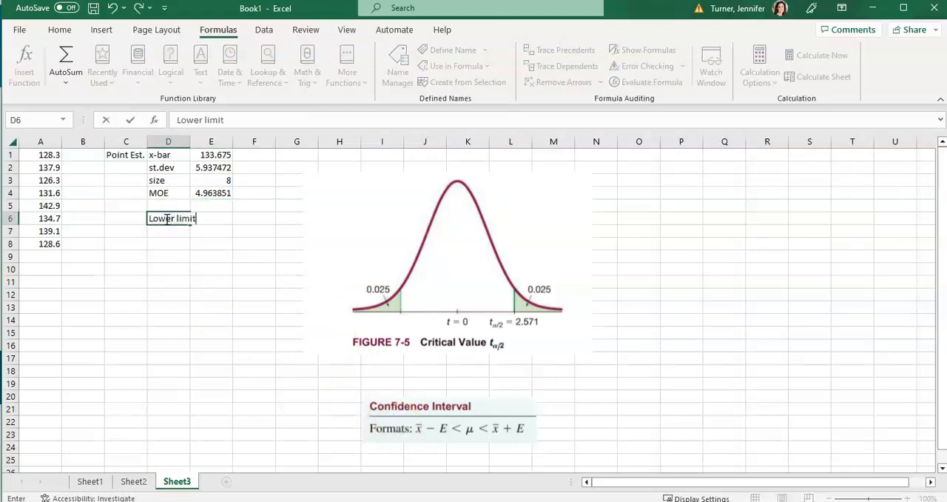
{"action": "key", "text": "Return"}
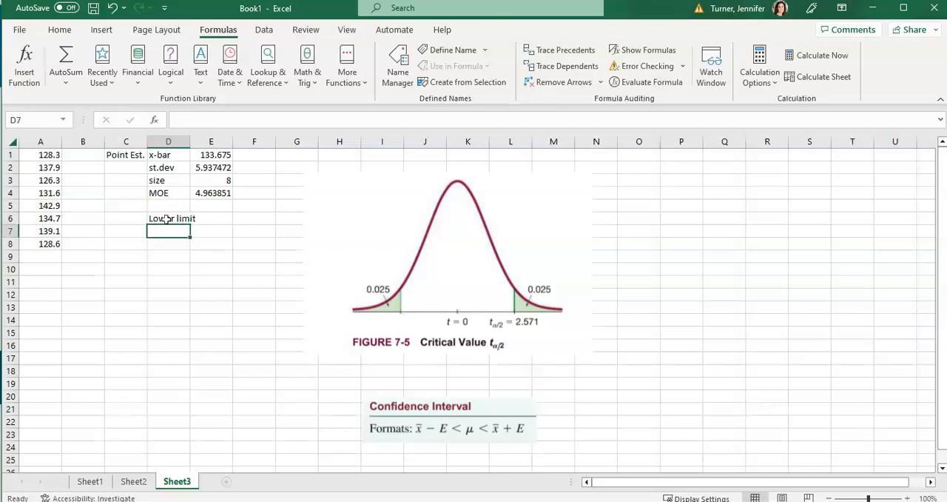
{"action": "type", "text": "Upper limit"}
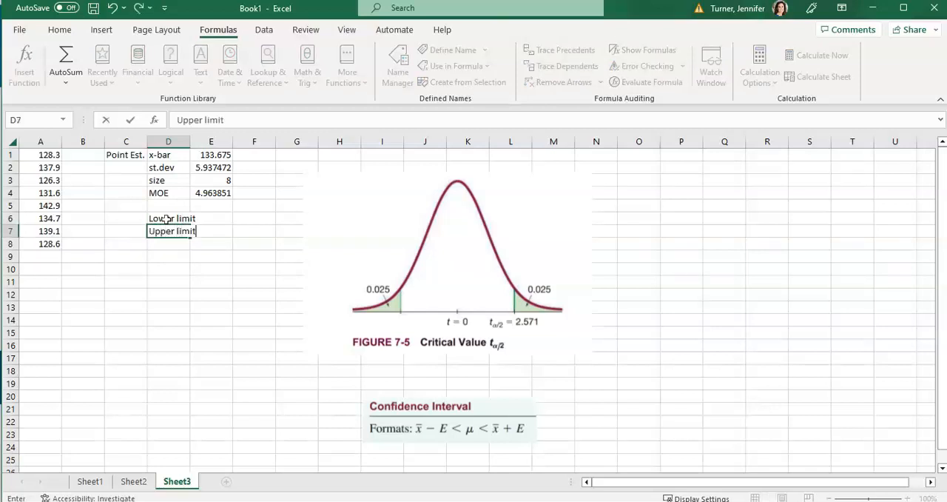
{"action": "key", "text": "Right"}
{"action": "key", "text": "Right"}
{"action": "key", "text": "Right"}
Step: Calculate the lower limit in F6 by subtracting the margin of error from the mean with =E1-E4
{"action": "key", "text": "Up"}
{"action": "key", "text": "Left"}
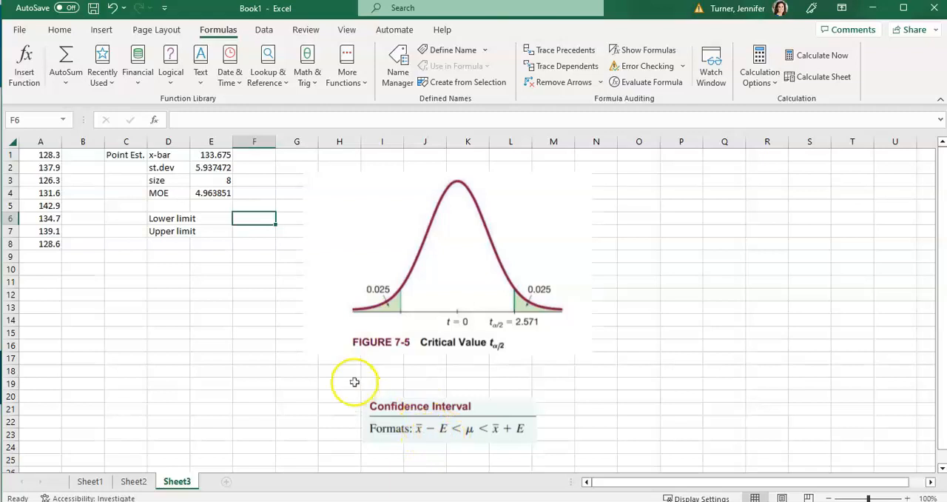
{"action": "left_click", "coordinate": [252, 218]}
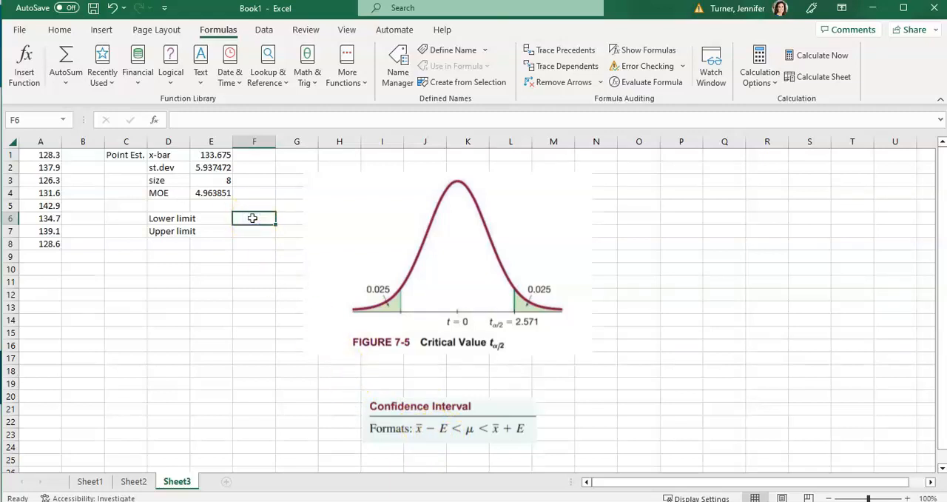
{"action": "type", "text": "="}
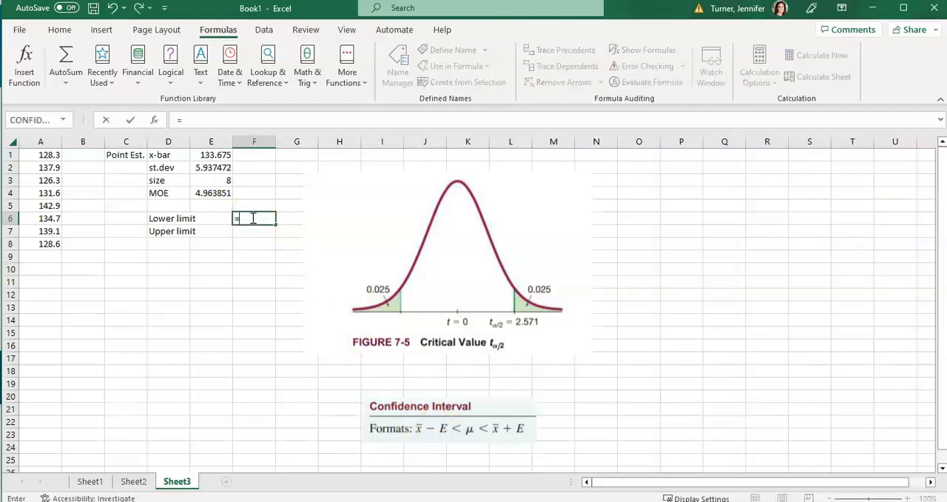
{"action": "left_click", "coordinate": [213, 155]}
{"action": "type", "text": "-"}
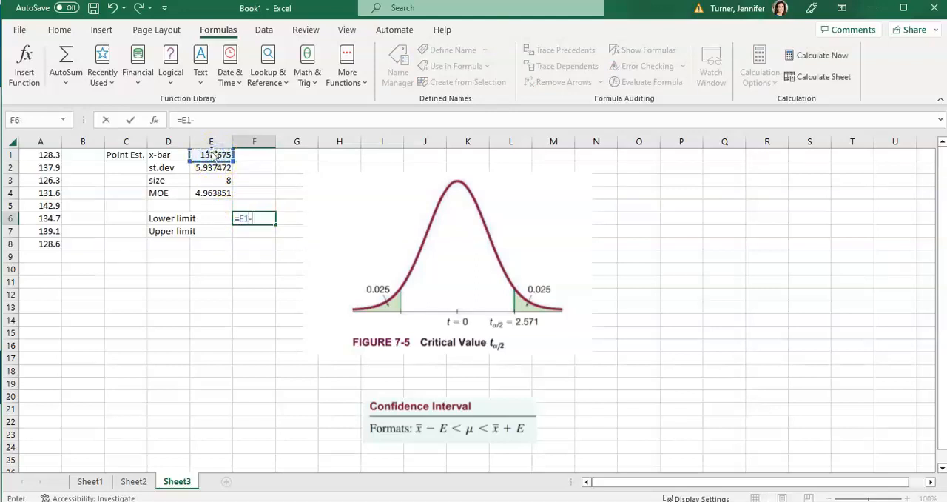
{"action": "left_click", "coordinate": [212, 192]}
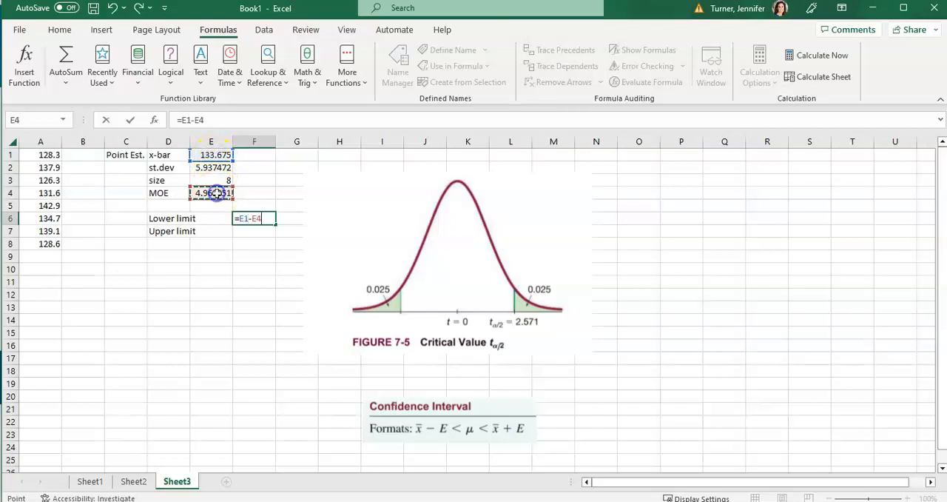
{"action": "key", "text": "Return"}
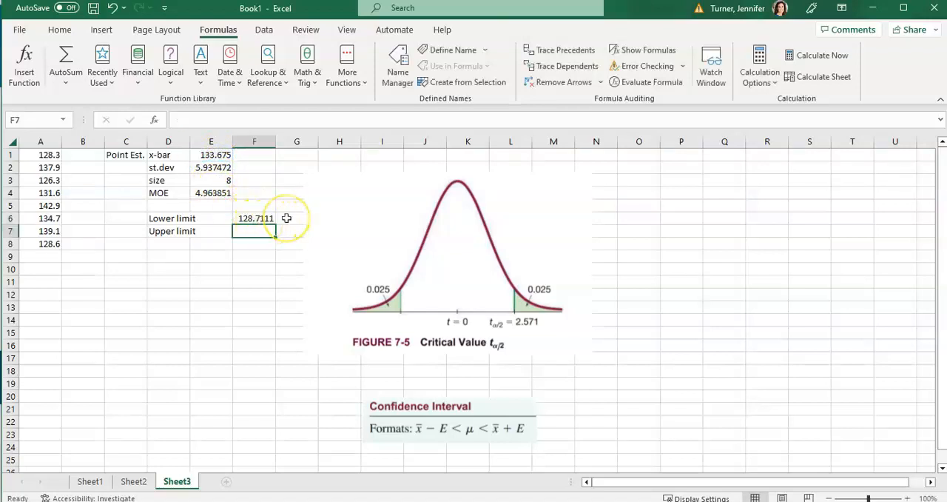
Step: Calculate the upper limit in F7 by adding the margin of error to the mean with =E1+E4
{"action": "left_click", "coordinate": [246, 233]}
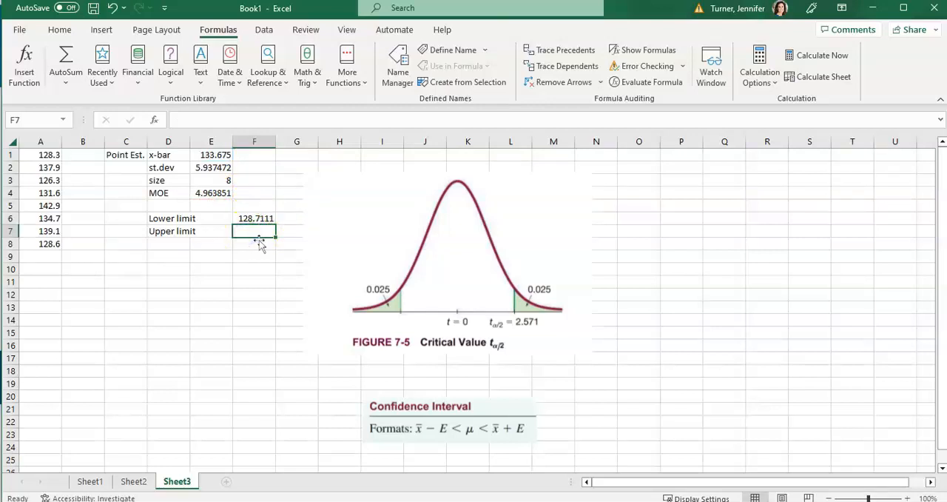
{"action": "type", "text": "="}
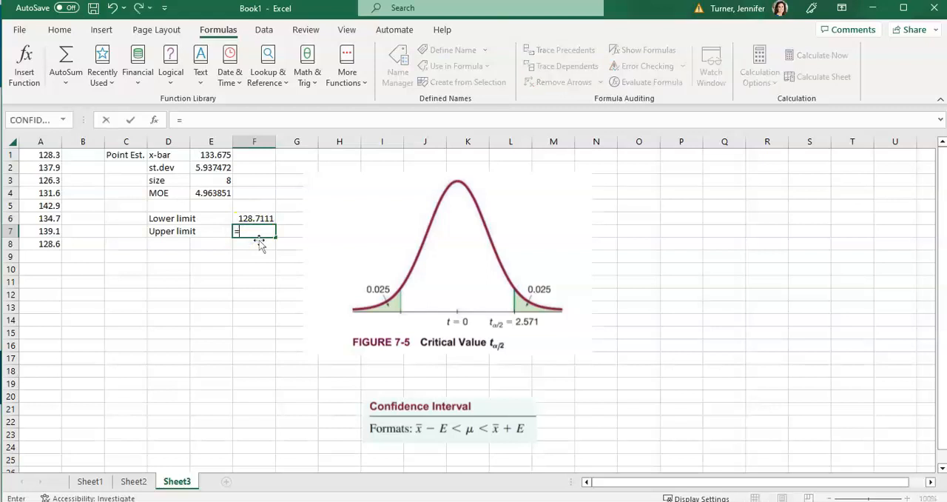
{"action": "left_click", "coordinate": [219, 156]}
{"action": "type", "text": "+"}
{"action": "left_click", "coordinate": [220, 194]}
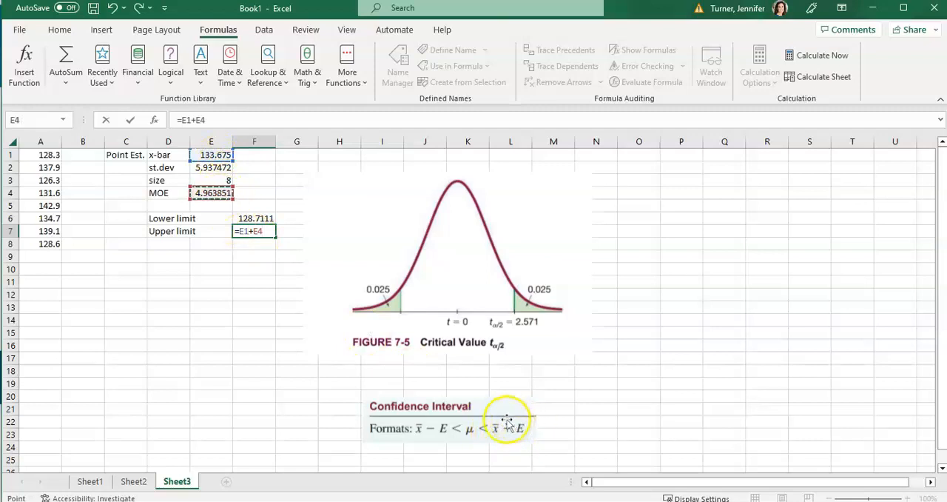
{"action": "key", "text": "Return"}
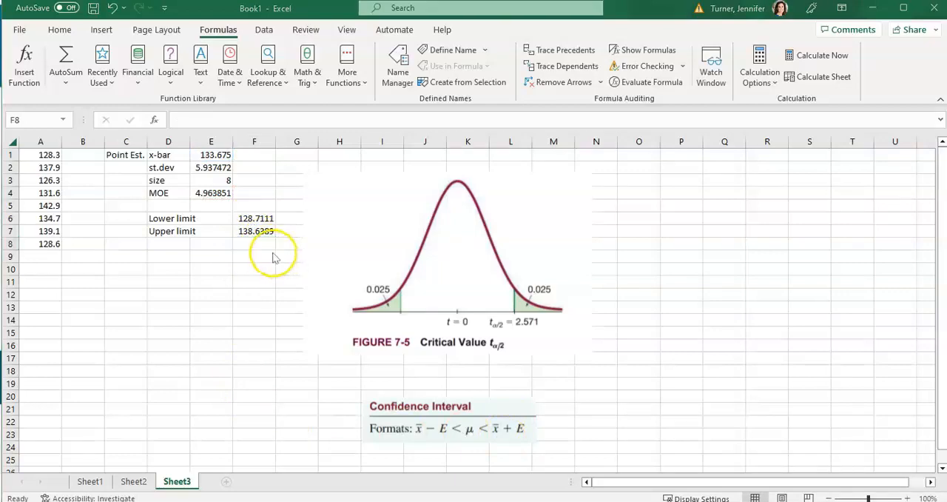
Step: Check the homework's rounding instruction and format the limits in F6:F7 to two decimal places
{"action": "key", "text": "alt+Tab"}
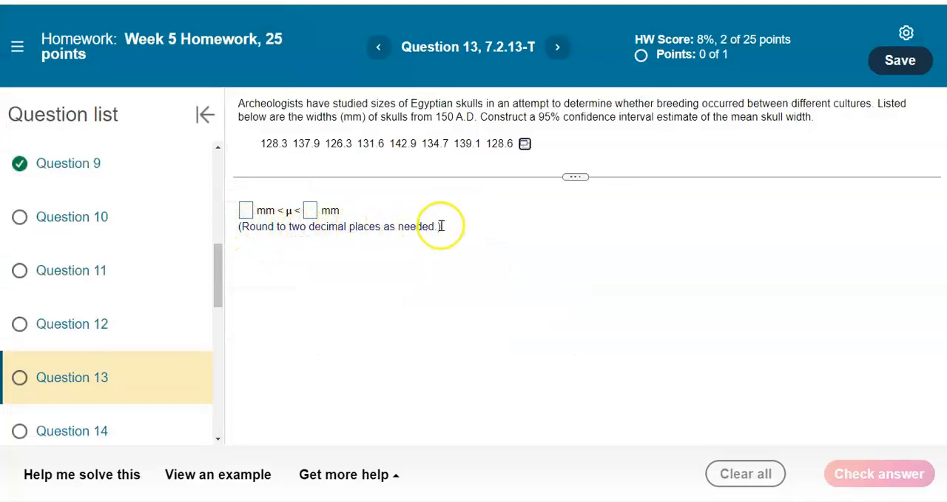
{"action": "key", "text": "alt+Tab"}
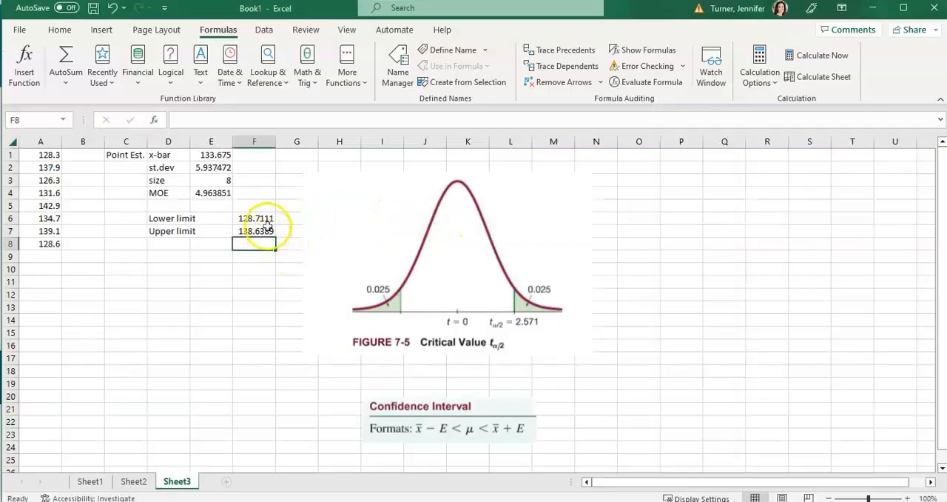
{"action": "left_click_drag", "start_coordinate": [253, 219], "coordinate": [254, 231]}
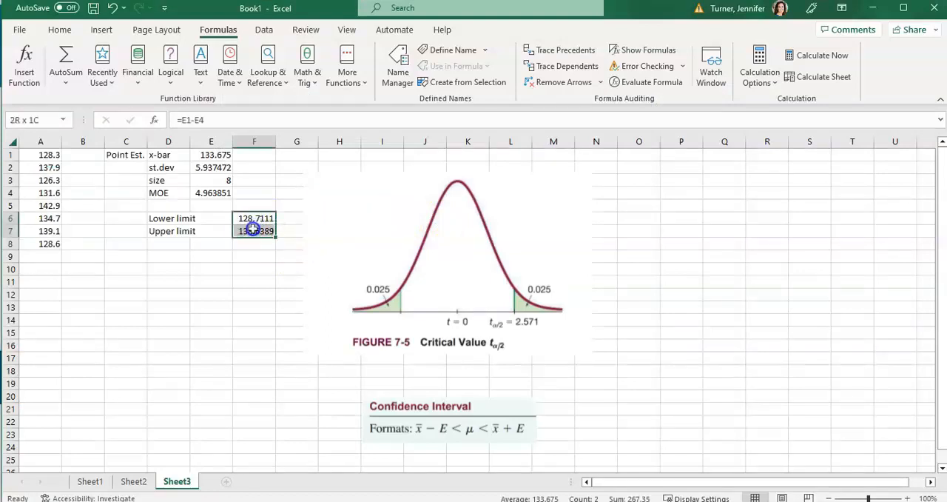
{"action": "left_click", "coordinate": [62, 31]}
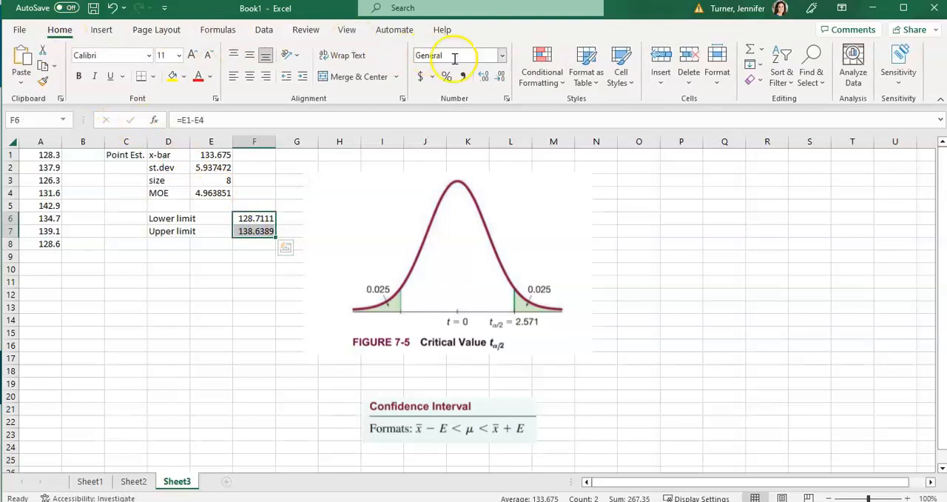
{"action": "left_click", "coordinate": [502, 80]}
{"action": "left_click", "coordinate": [501, 80]}
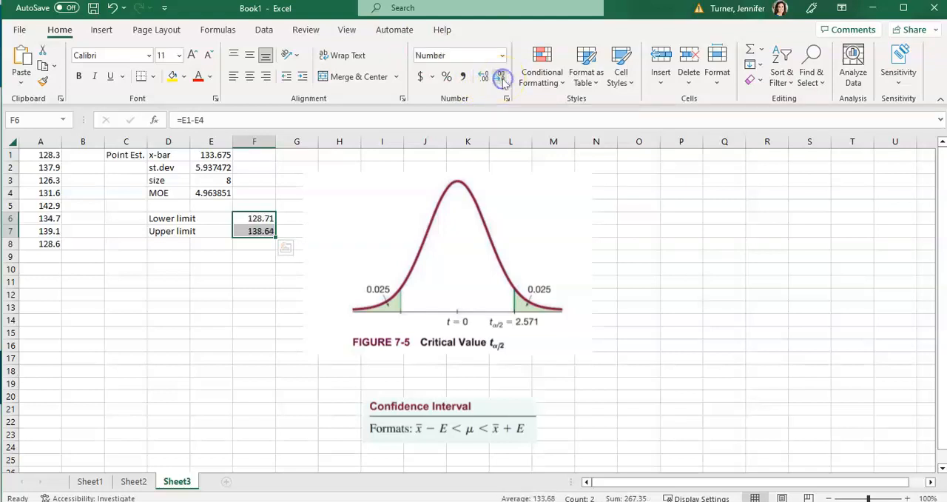
{"action": "left_click", "coordinate": [247, 332]}
Step: Read the lower limit in F6, switch to the homework page and enter 128.71 as the interval's lower bound
{"action": "left_click", "coordinate": [264, 220]}
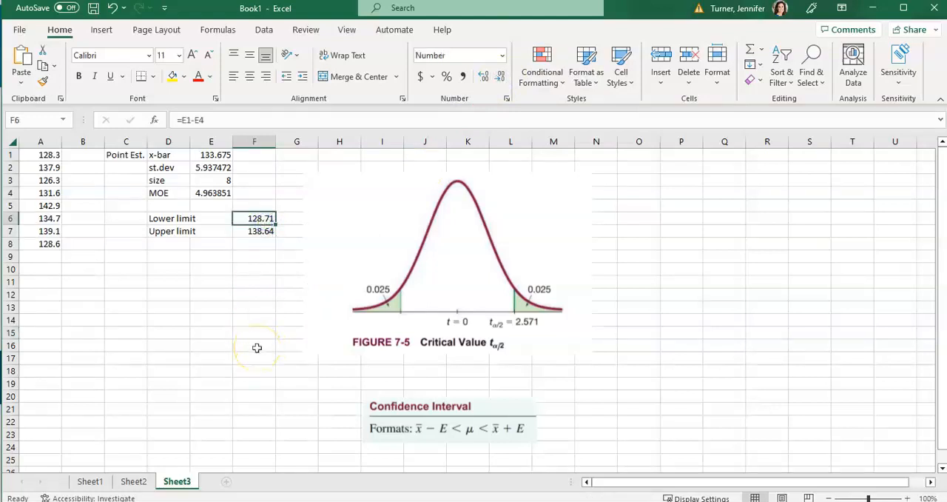
{"action": "key", "text": "alt+Tab"}
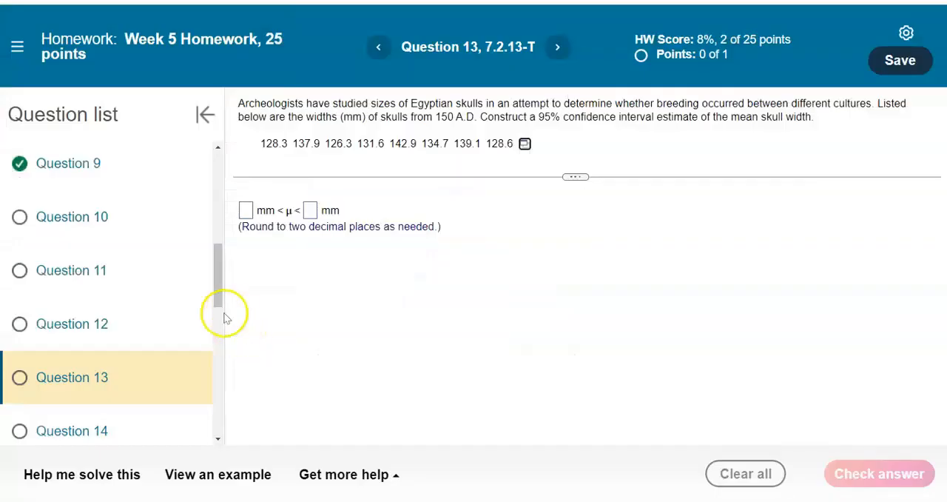
{"action": "left_click", "coordinate": [246, 211]}
{"action": "type", "text": "128.71"}
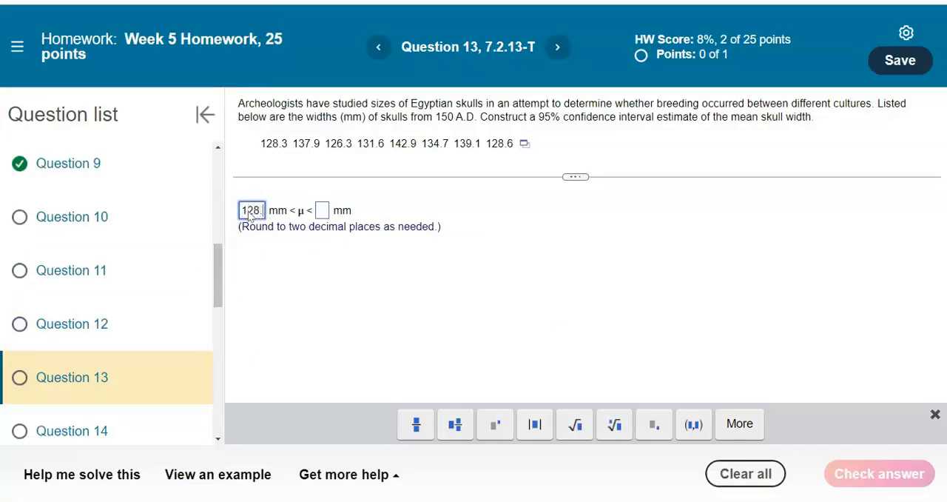
Step: Look up the upper limit in F7, enter 138.64 as the interval's upper bound in Question 13 and submit the answer
{"action": "key", "text": "alt+Tab"}
{"action": "left_click", "coordinate": [256, 231]}
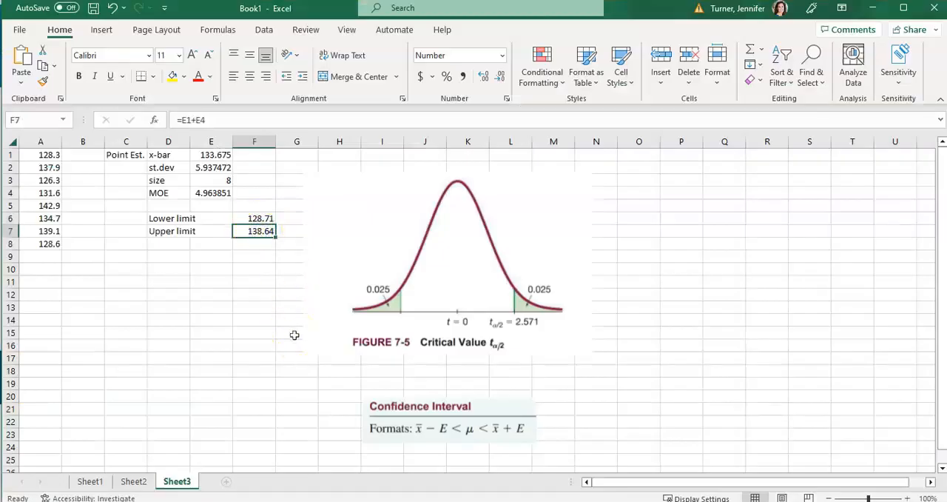
{"action": "key", "text": "alt+Tab"}
{"action": "left_click", "coordinate": [334, 210]}
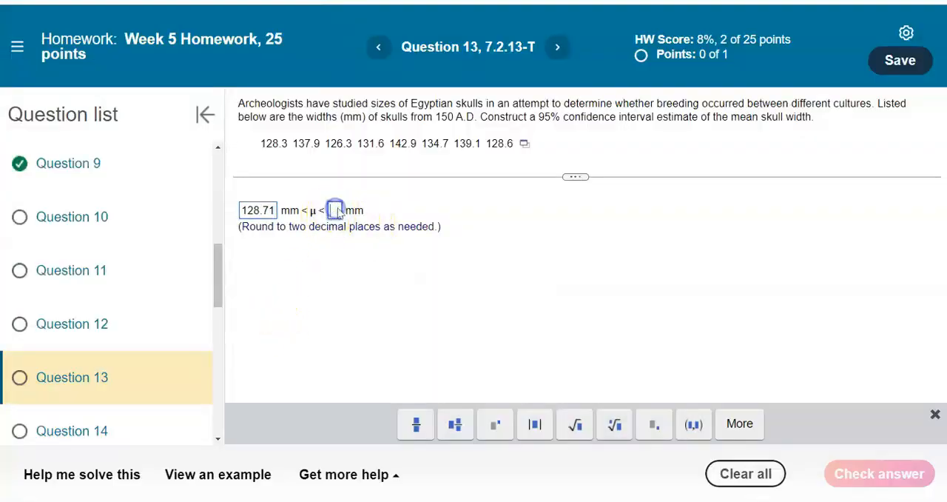
{"action": "type", "text": "138.64"}
{"action": "key", "text": "Return"}
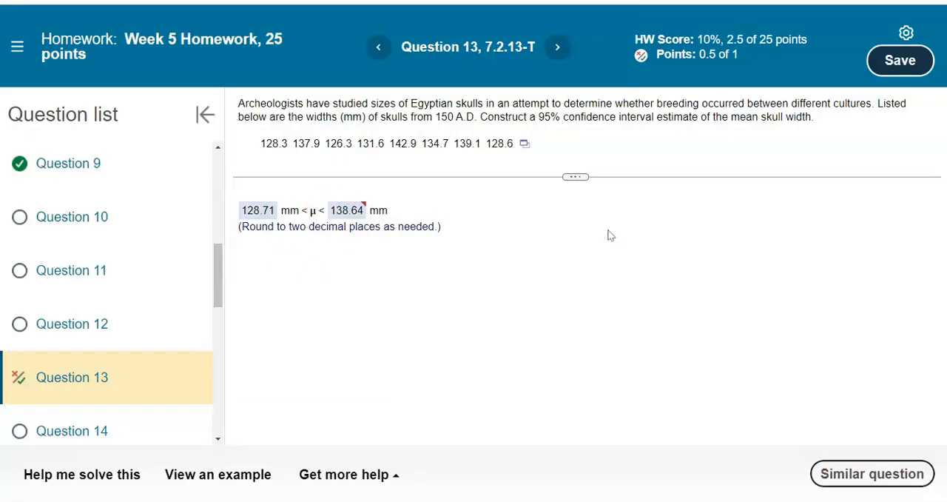
Step: Recheck the upper limit in F7 of the Excel sheet against the submitted homework answer
{"action": "key", "text": "alt+Tab"}
{"action": "left_click", "coordinate": [262, 233]}
{"action": "key", "text": "alt+Tab"}
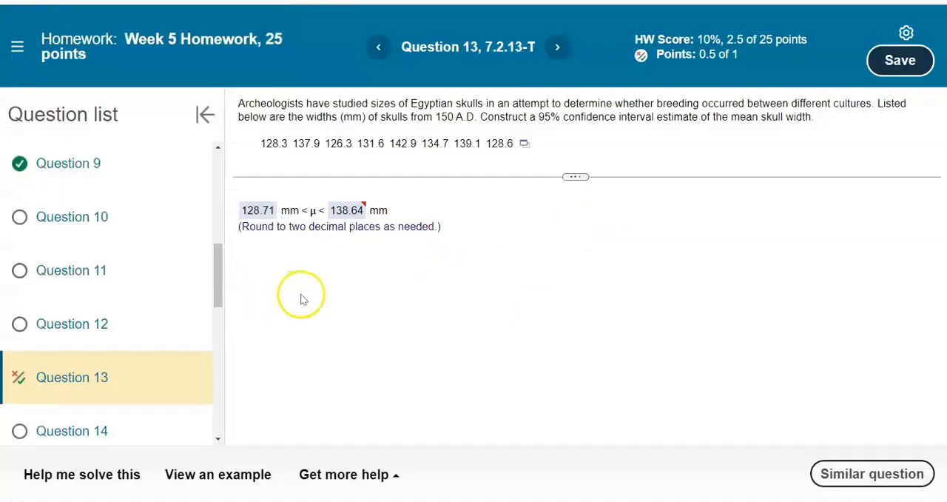